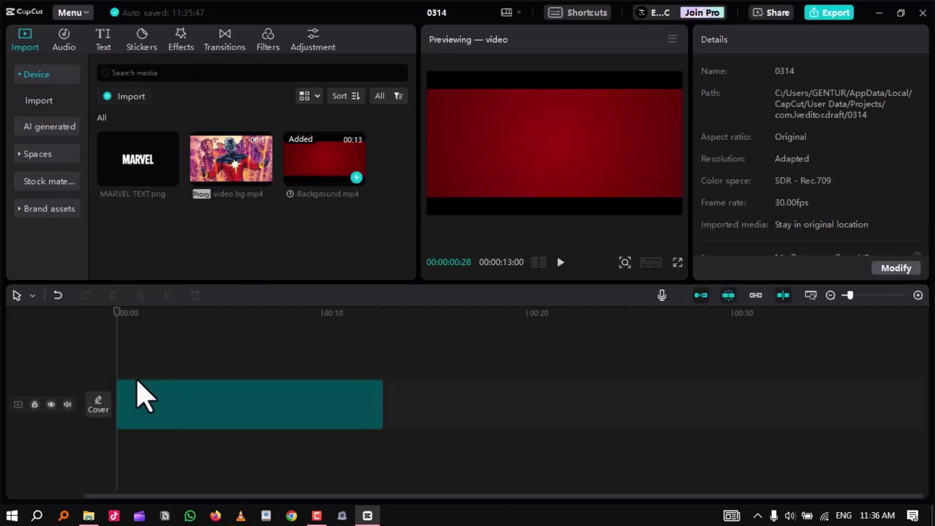
Preview the Background.mp4 clip in full screen from near the start of the timeline.
drag(146, 311, 154, 312)
key(ctrl+shift+f)
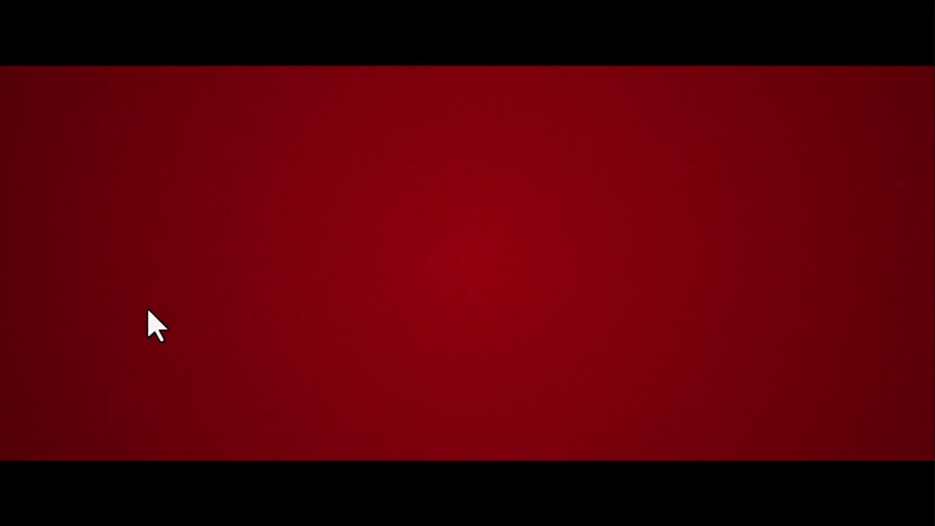
key(Escape)
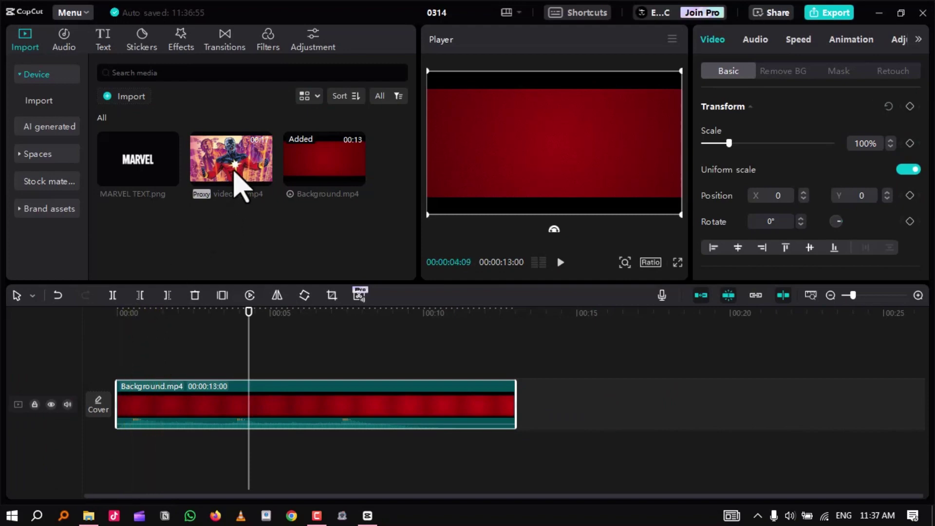
Place video bg.mp4 on a track above Background.mp4, starting at the beginning of the timeline, and scrub through it near five seconds.
drag(234, 175, 183, 356)
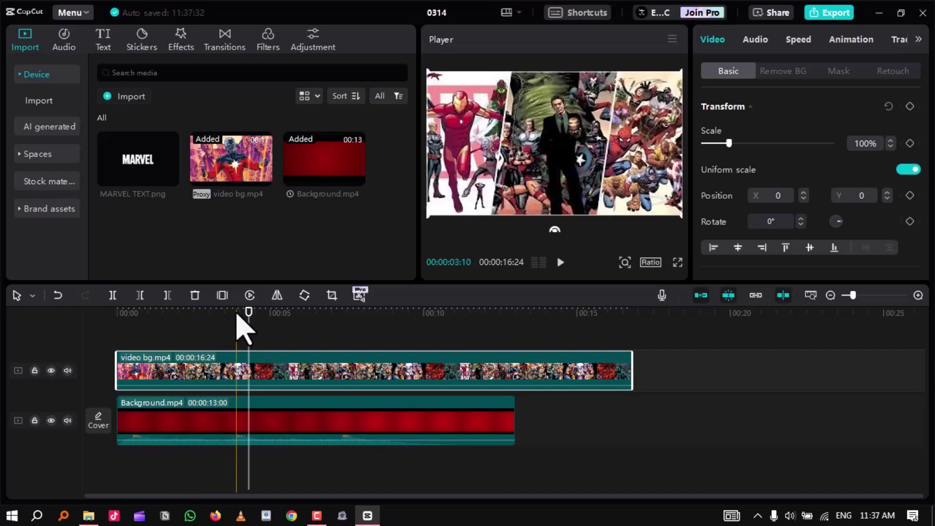
click(267, 315)
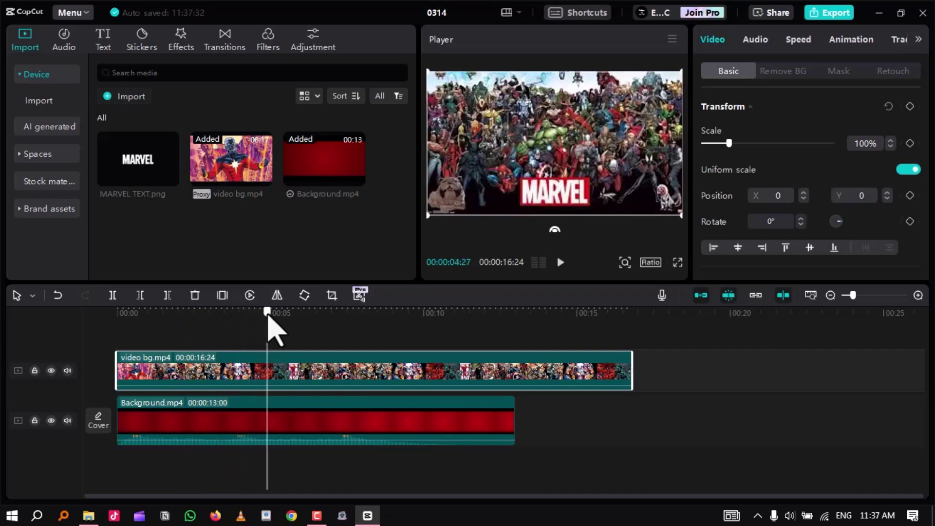
drag(271, 328, 271, 329)
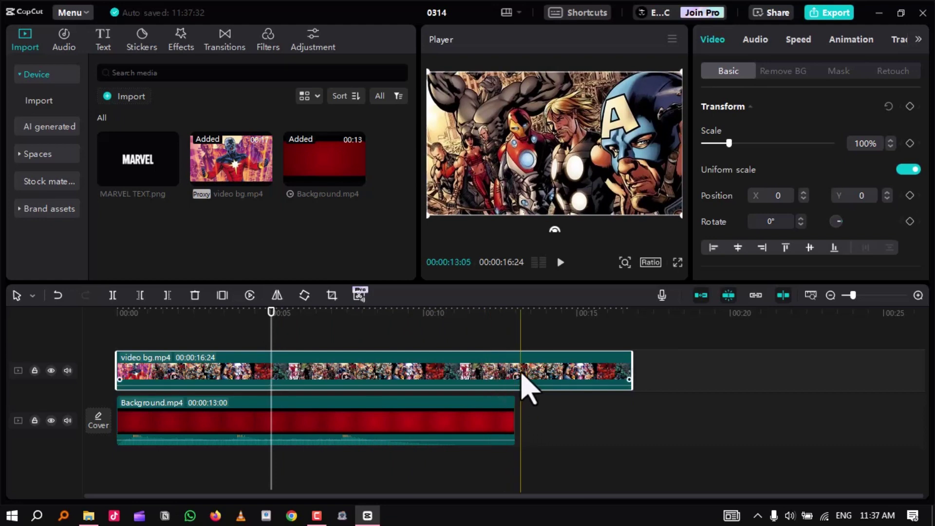
Speed up the video bg.mp4 clip to 1.3x so its length roughly matches the Background.mp4 clip.
click(799, 41)
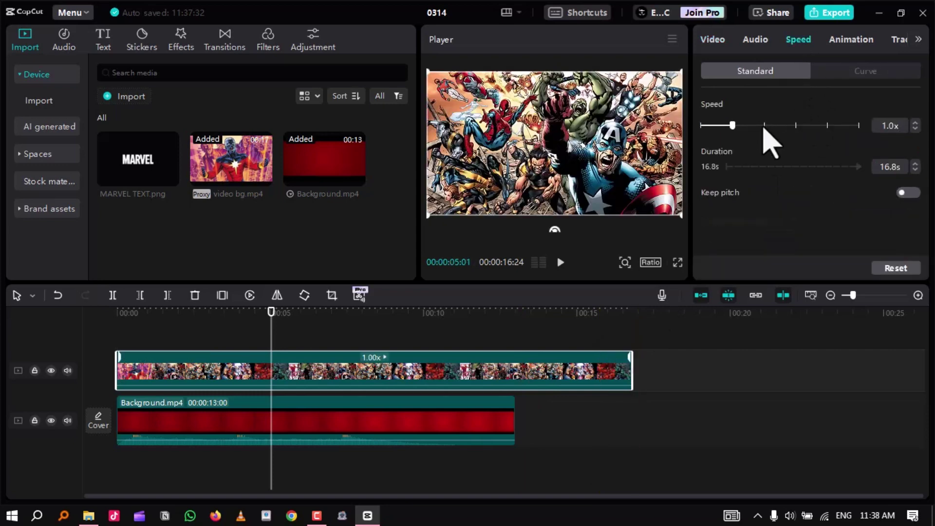
click(764, 126)
click(360, 370)
click(799, 38)
drag(764, 125, 742, 125)
click(437, 312)
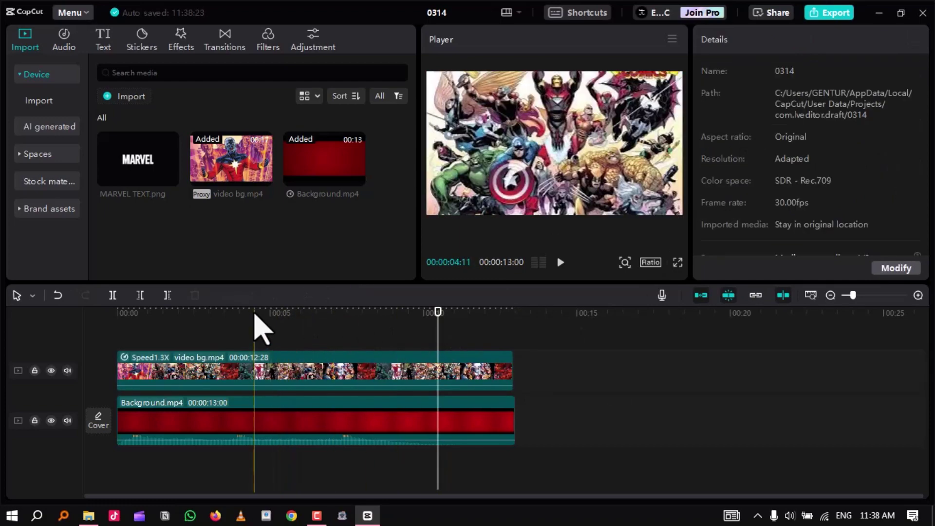
Keyframe the video bg.mp4 clip's rotation from -63° at the start to 0° at 00:00:04:15.
drag(161, 312, 119, 328)
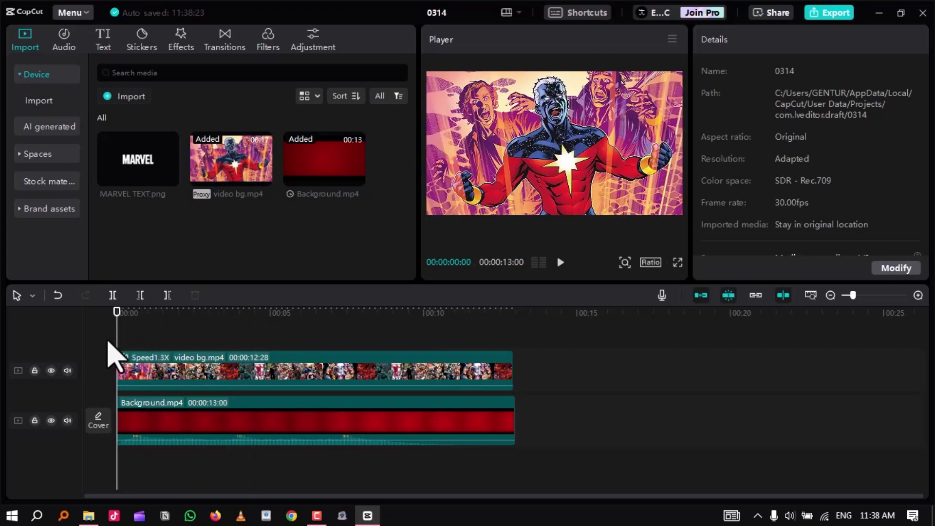
click(146, 372)
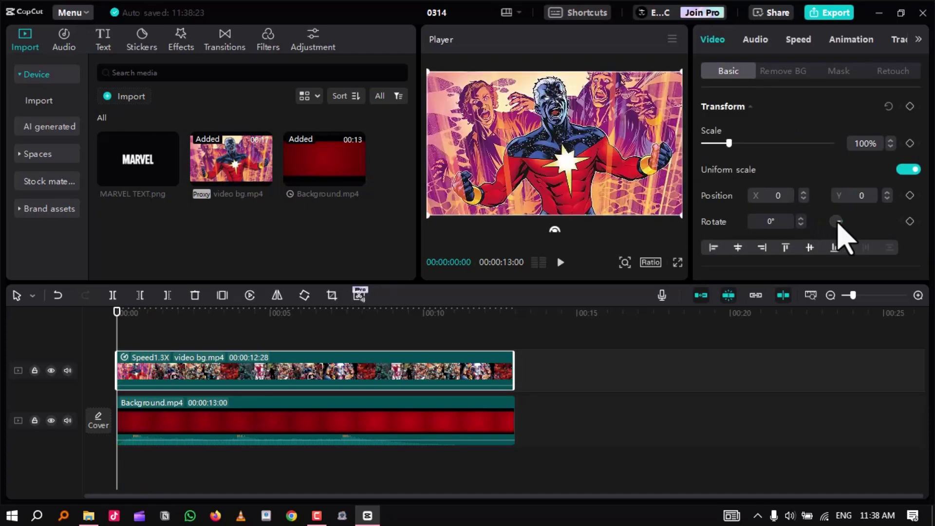
drag(839, 222, 838, 222)
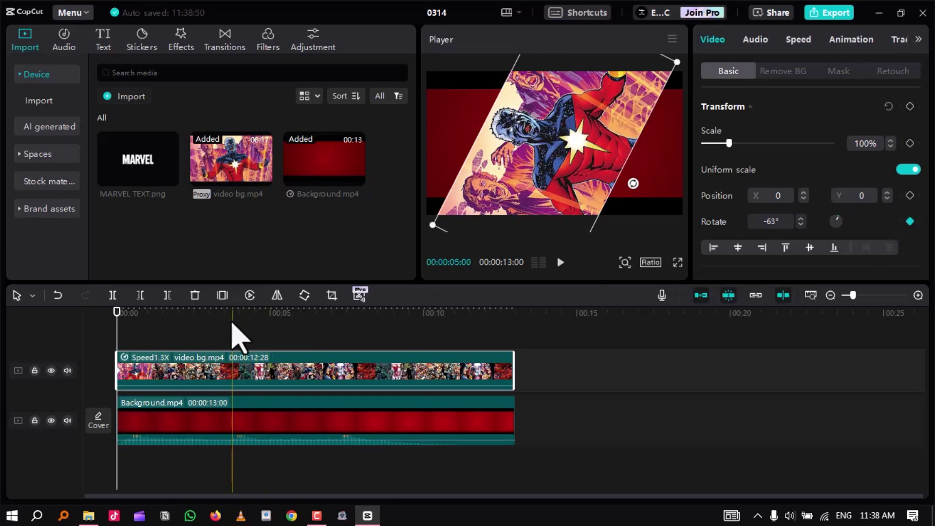
click(254, 313)
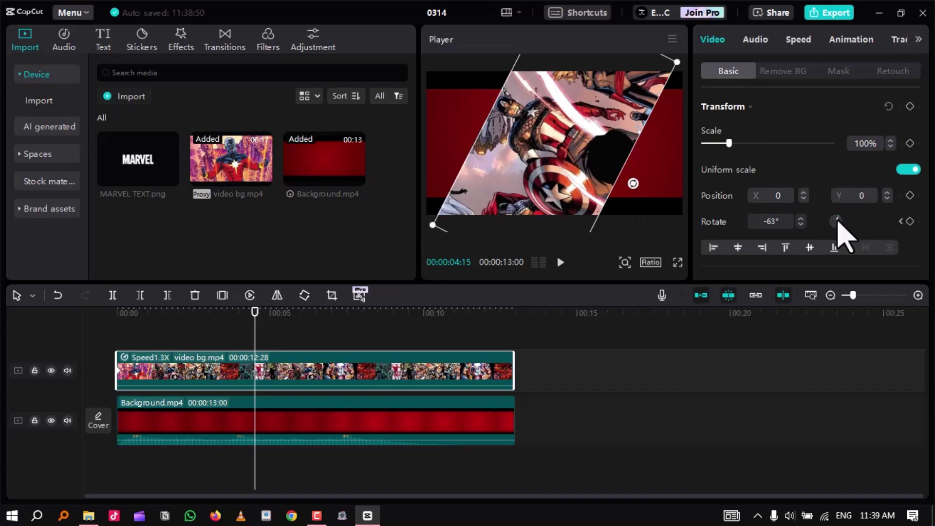
drag(838, 218, 843, 224)
Play the rotation animation in full screen from the start of the timeline.
click(112, 314)
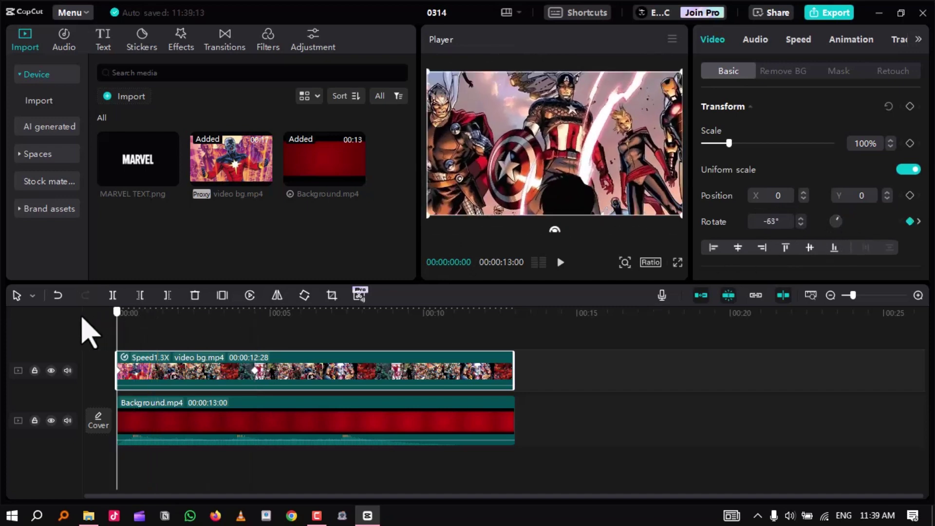
key(ctrl+shift+f)
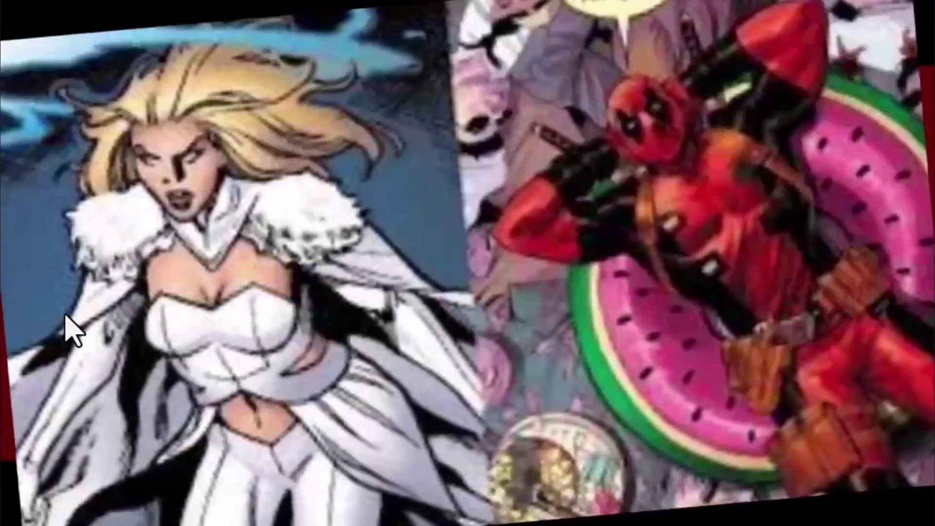
key(Escape)
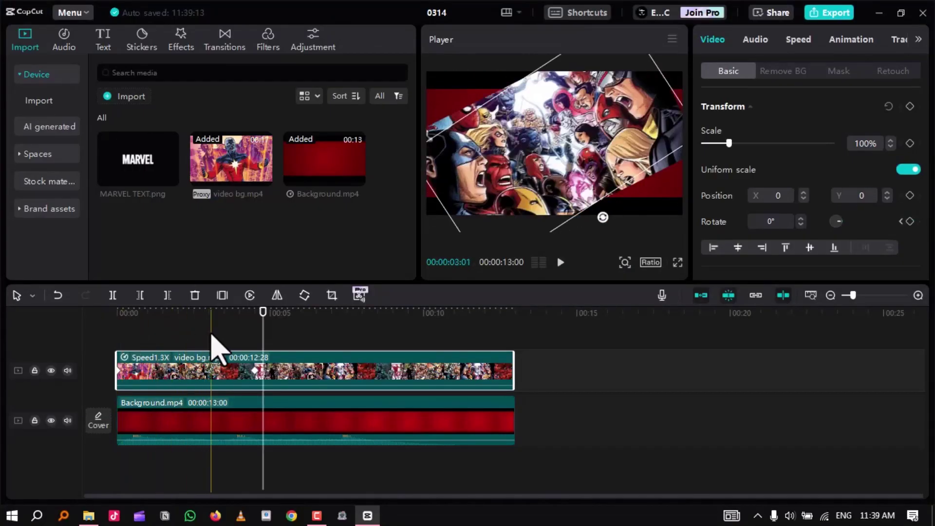
Add a scale keyframe at the start of the video bg.mp4 clip and set its scale to 209%.
click(115, 322)
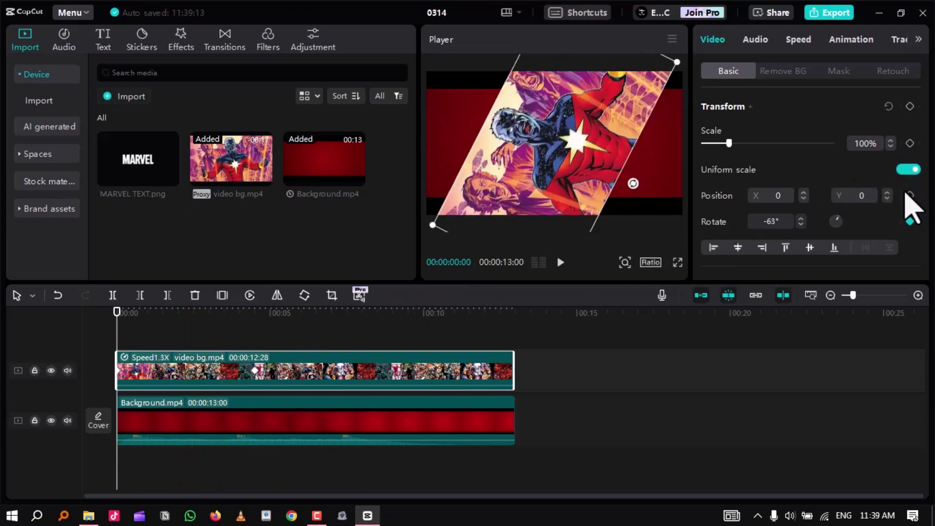
click(909, 221)
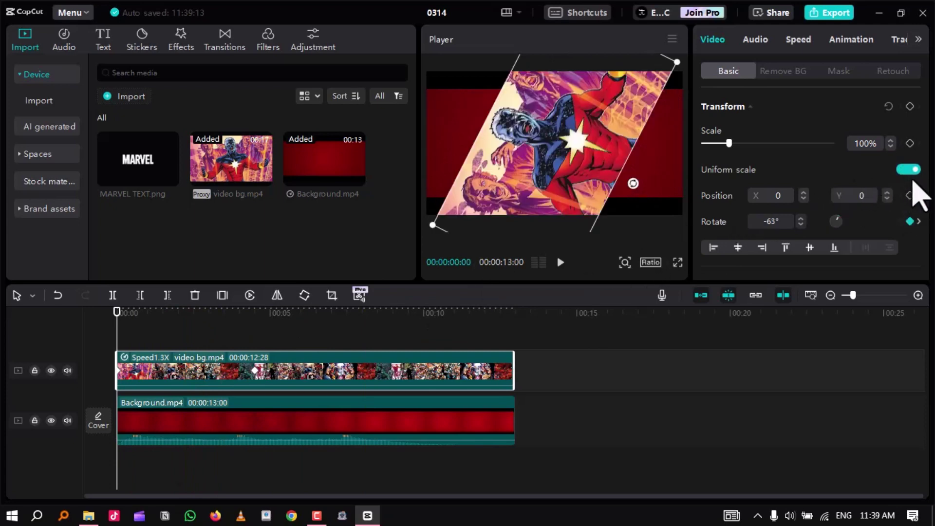
click(910, 143)
click(254, 312)
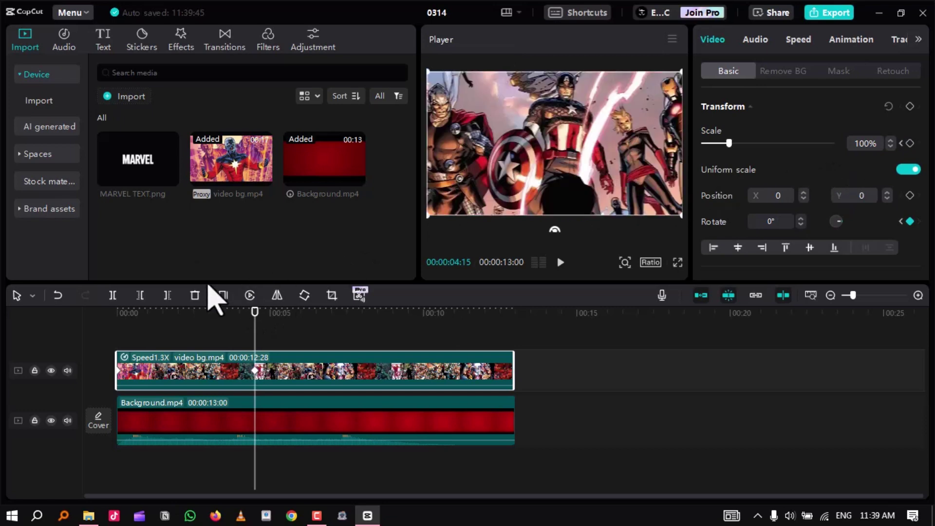
click(117, 314)
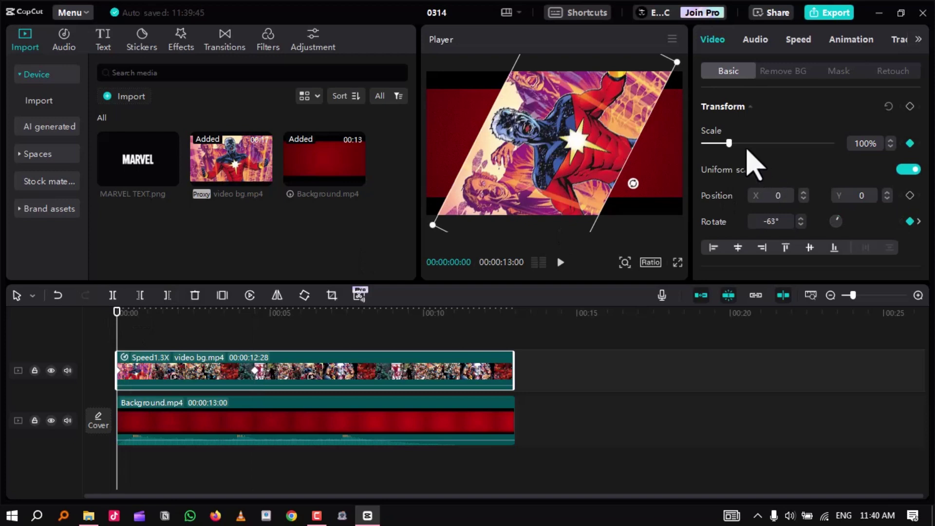
drag(729, 144, 757, 143)
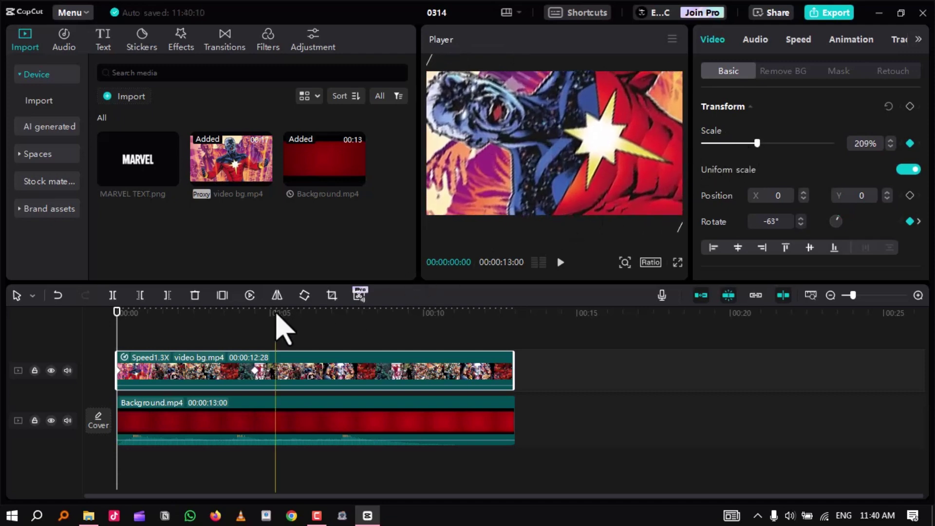
Set the video bg.mp4 clip's scale to 100% at 00:00:04:15 and scrub through the zoom-out from the start.
click(256, 316)
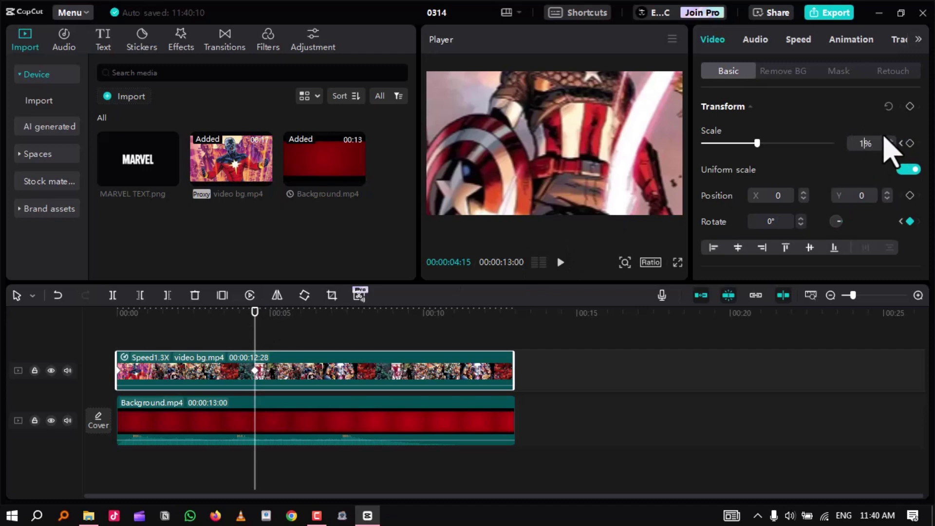
key(Return)
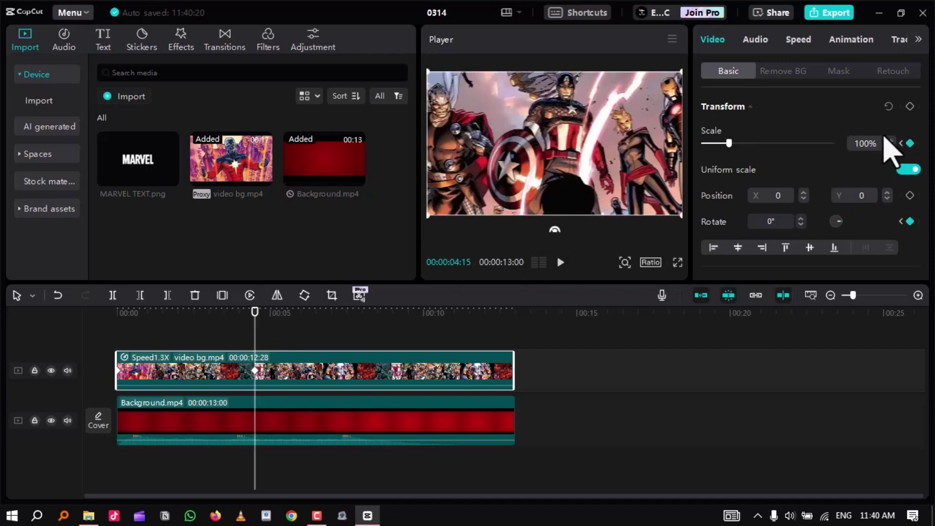
click(119, 314)
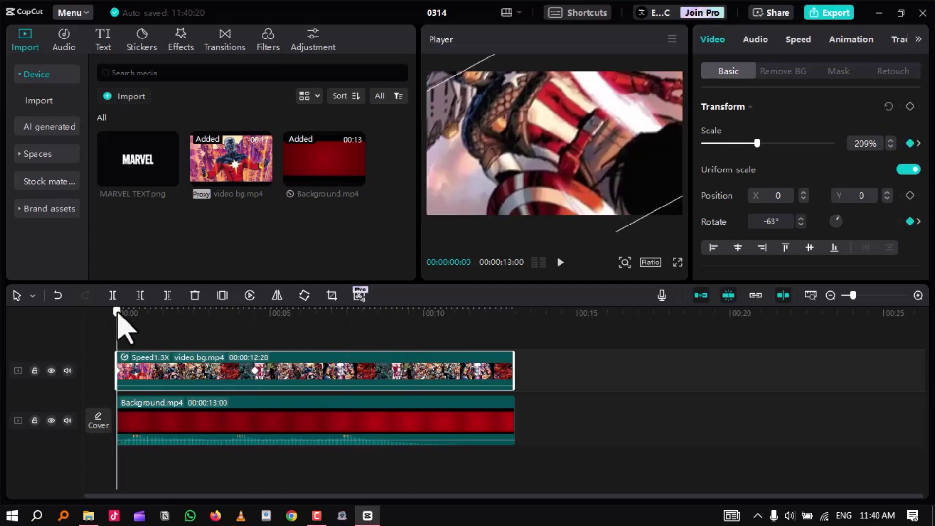
drag(135, 315, 256, 324)
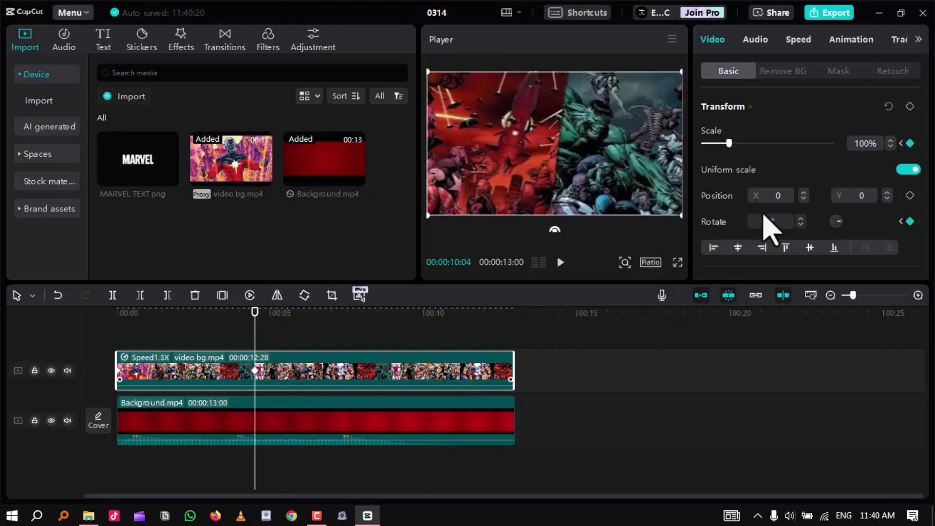
Set the blend mode of the video bg.mp4 clip to Overlay.
scroll(768, 221, down, 1)
scroll(766, 217, down, 2)
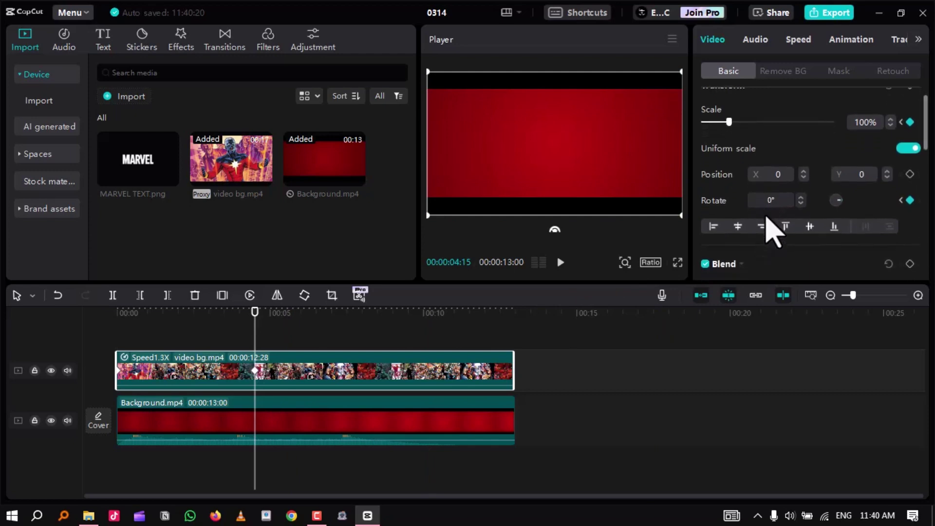
scroll(773, 234, down, 4)
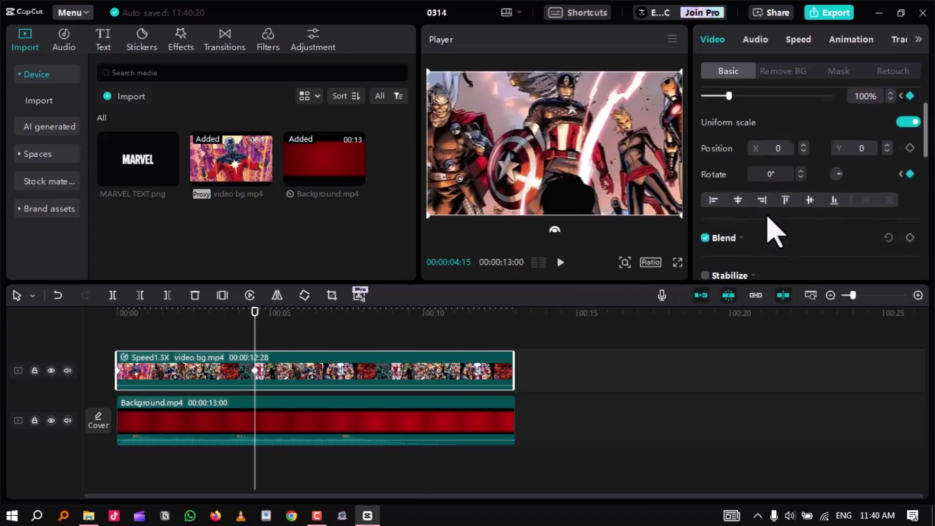
click(726, 228)
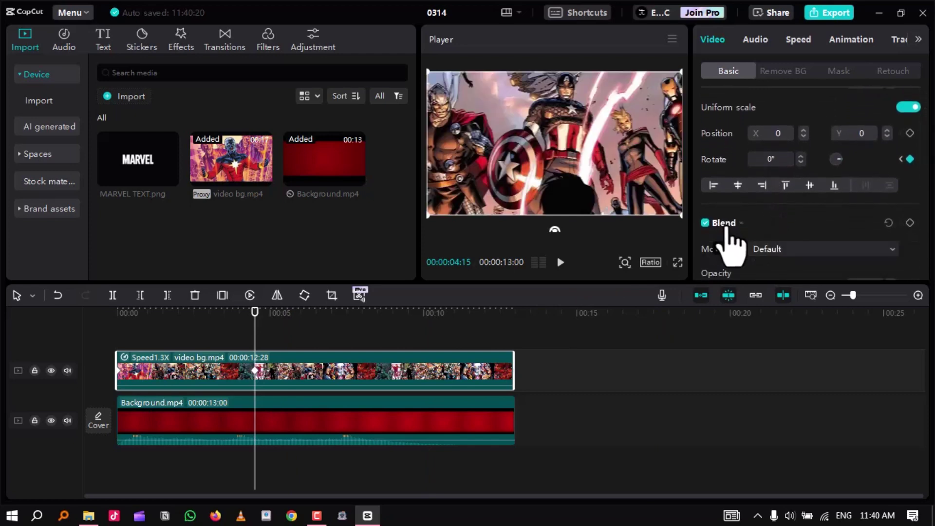
click(792, 251)
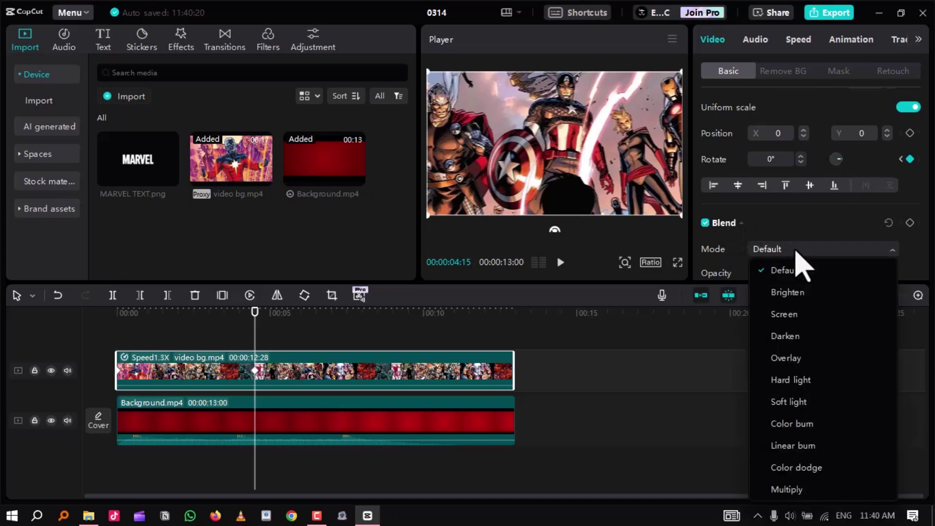
click(785, 359)
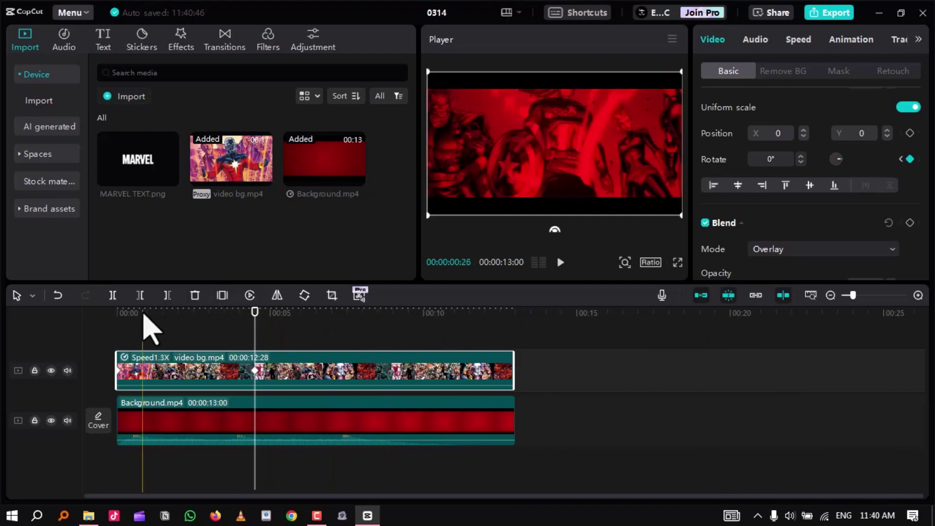
Play the blended composition in full screen from the start to check the rotation and zoom.
click(116, 314)
key(ctrl+shift+f)
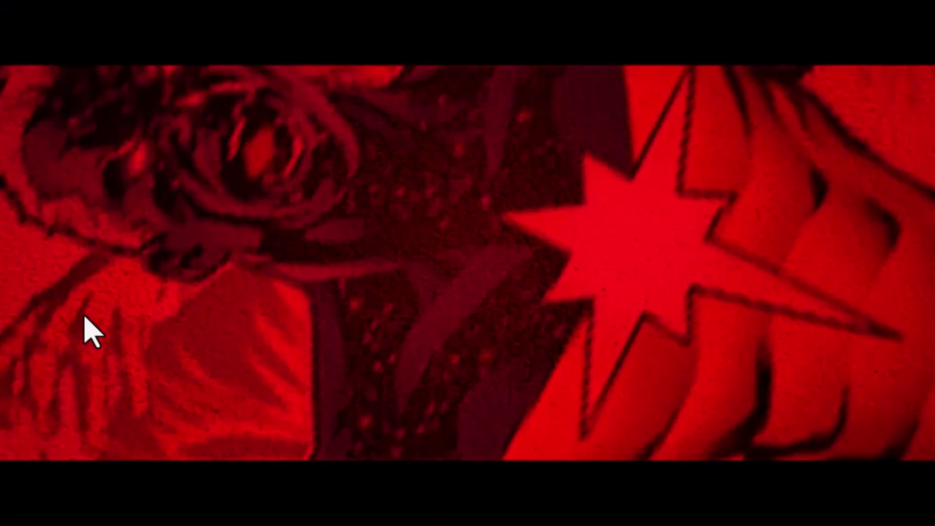
key(space)
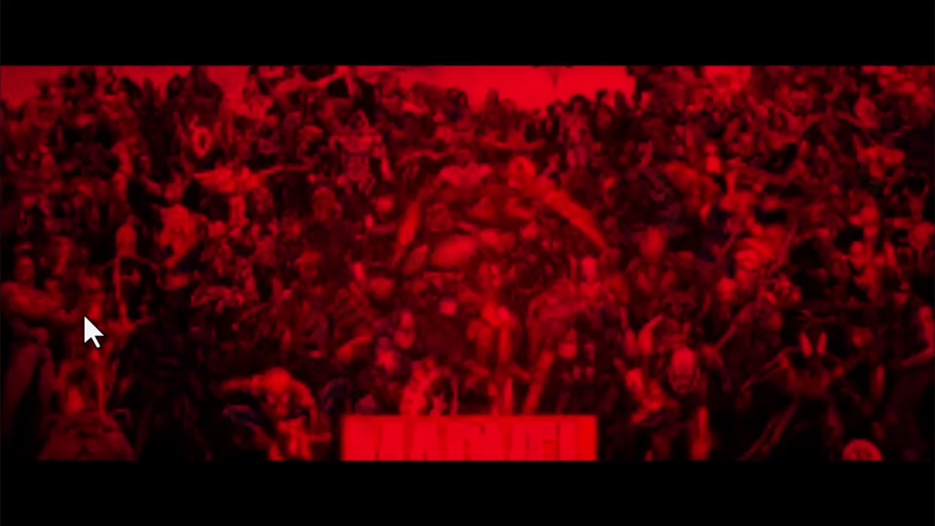
key(Escape)
key(space)
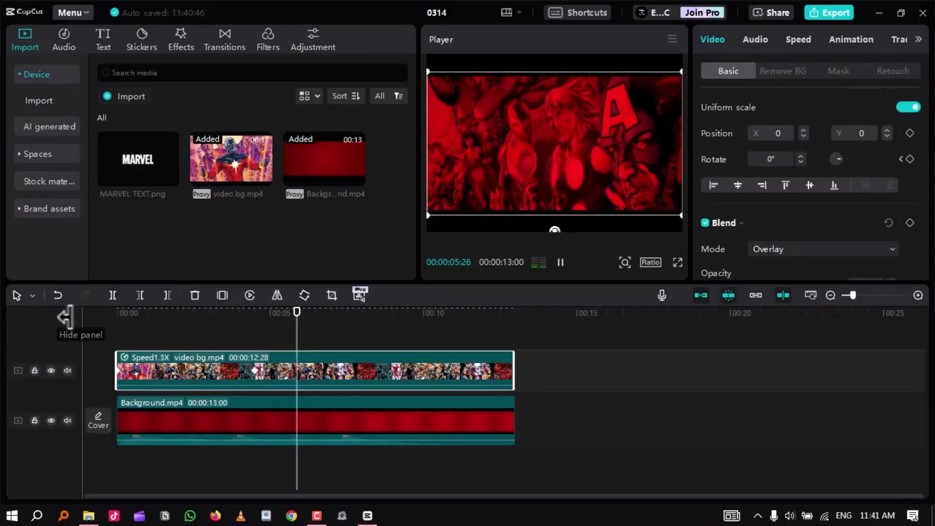
key(space)
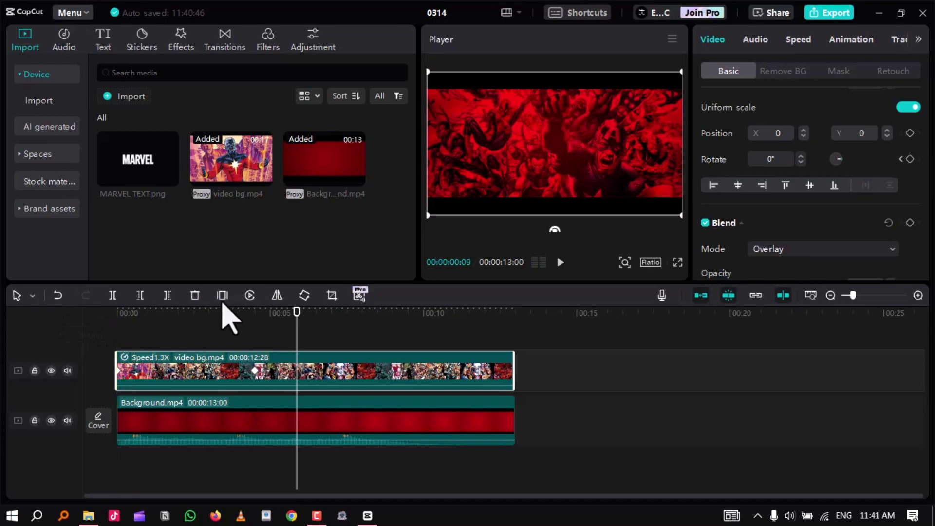
Place MARVEL TEXT.png on a new track above the video clips, starting at about 4 seconds.
click(257, 313)
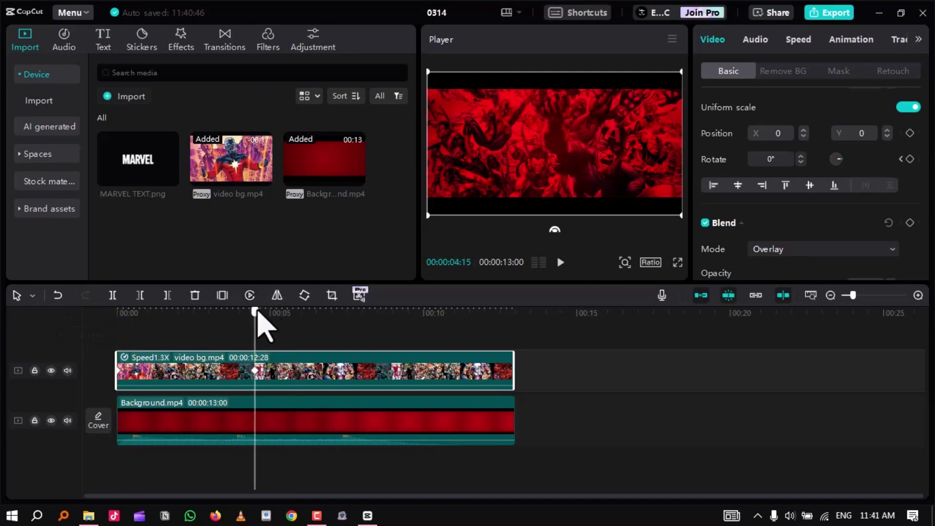
click(145, 163)
drag(140, 152, 243, 329)
drag(242, 333, 245, 337)
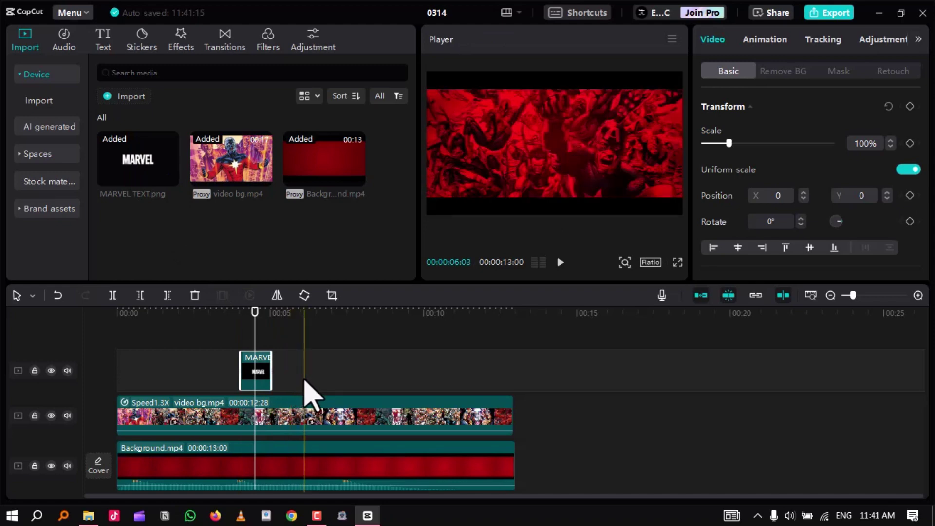
Extend the MARVEL TEXT.png clip to 00:00:08:27 and trim Background.mp4 to 00:00:12:27, aligning their ends with the video bg.mp4 clip.
scroll(307, 380, down, 2)
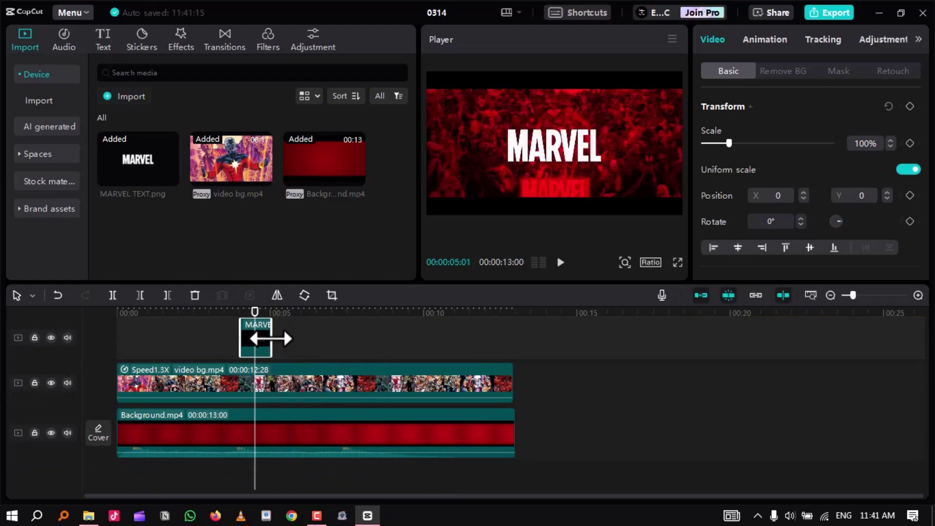
drag(312, 342, 531, 343)
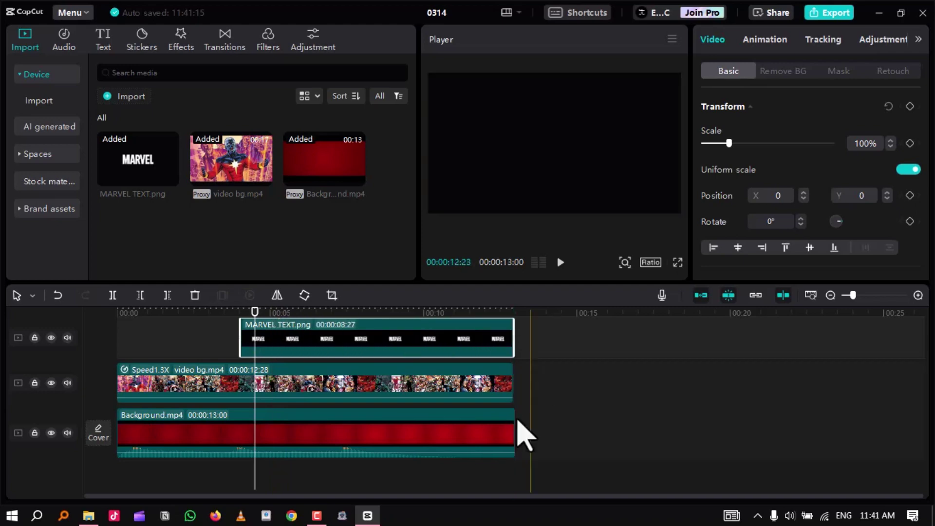
drag(517, 431, 513, 431)
click(278, 387)
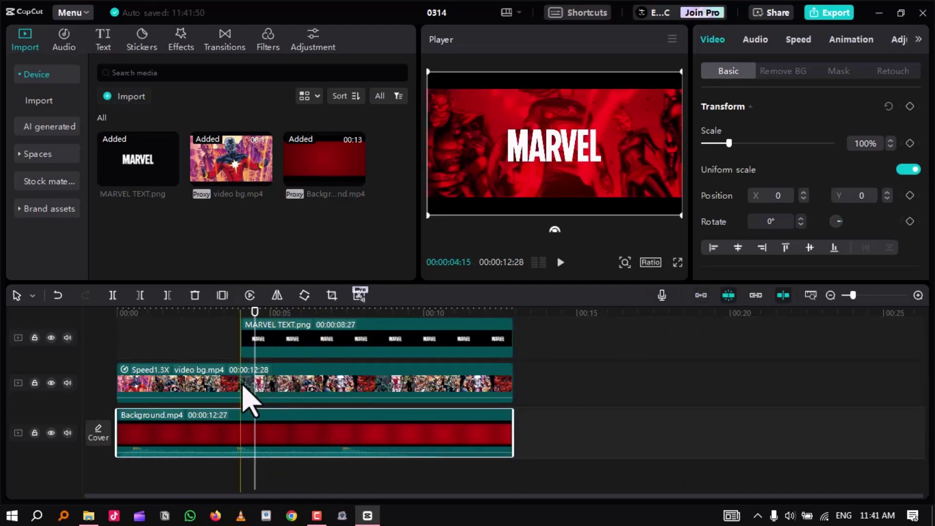
ctrl+scroll(253, 423, up, 5)
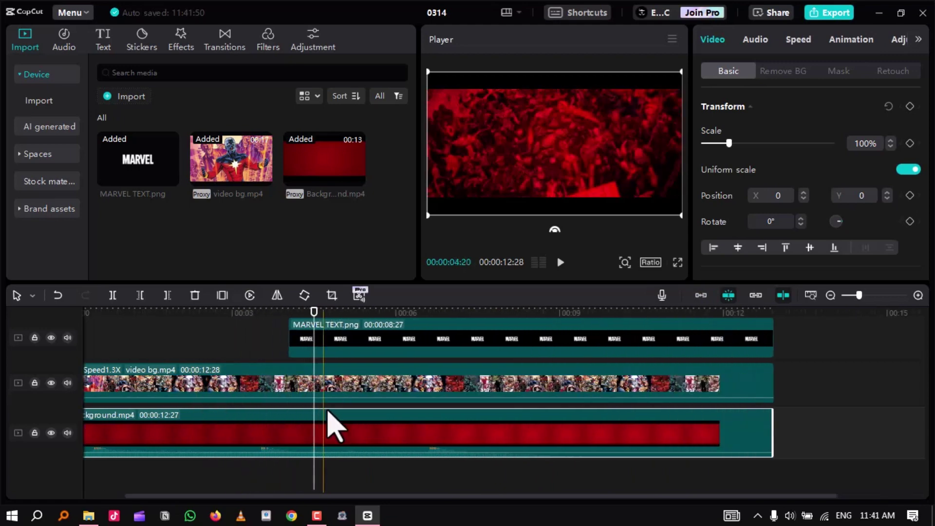